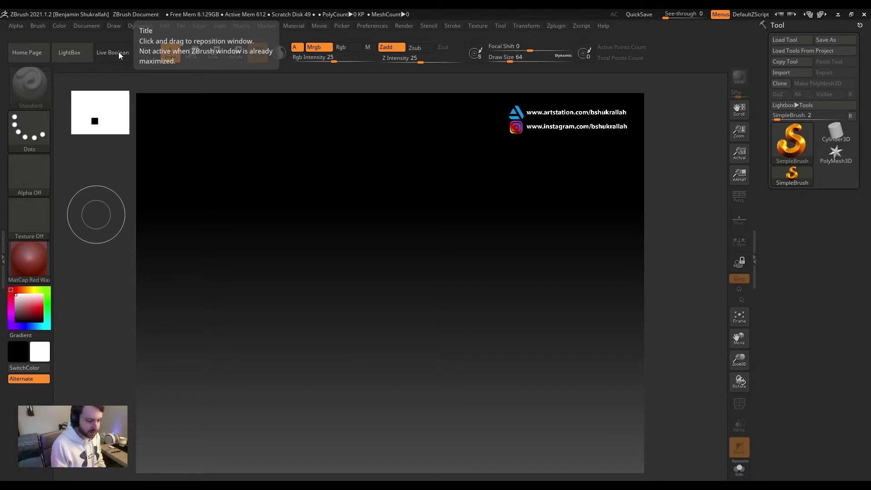
# Load the Grid.ZPR sample project from LightBox, skip saving, and orbit around the skull reference grid.
pyautogui.click(70, 57)
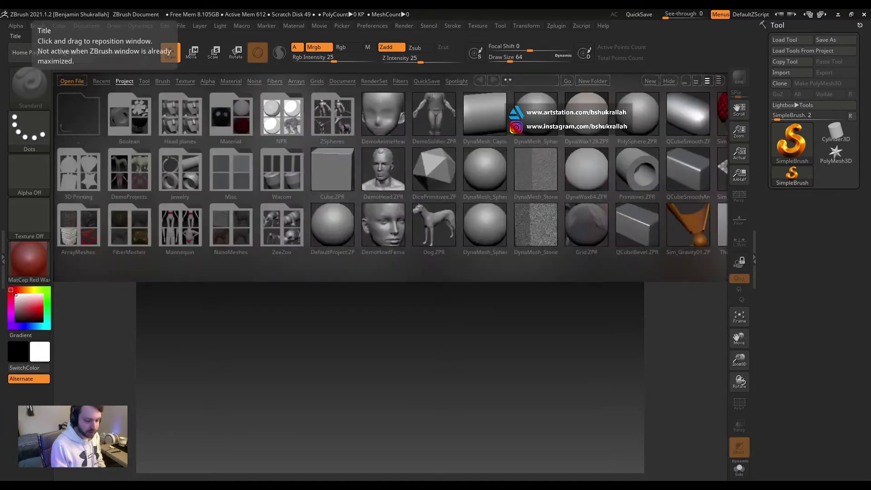
pyautogui.doubleClick(585, 226)
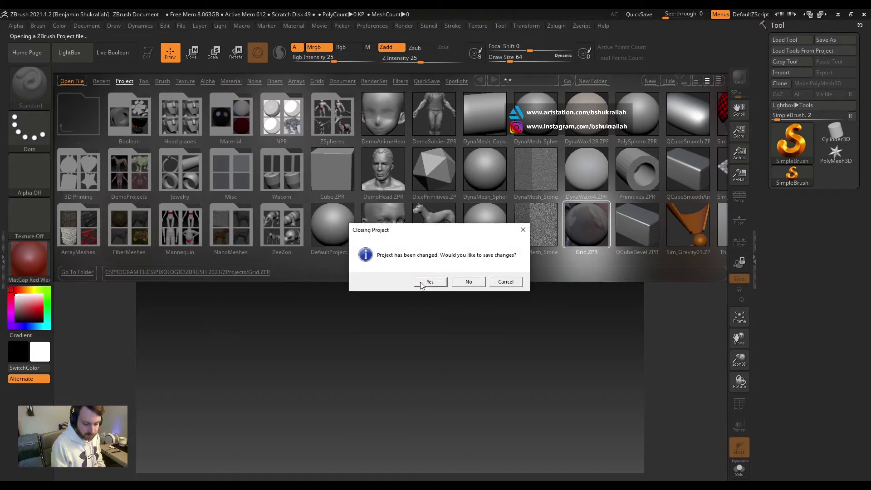
pyautogui.click(469, 282)
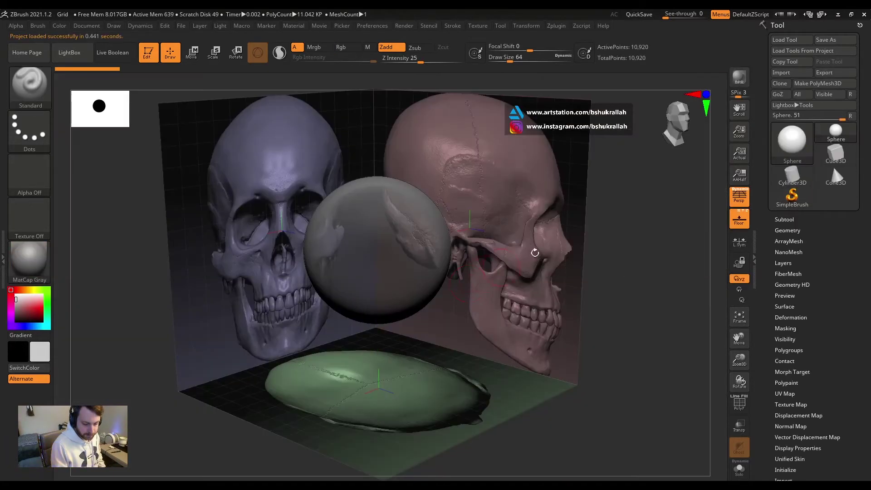
pyautogui.moveTo(631, 238)
pyautogui.mouseDown()
pyautogui.moveTo(570, 242)
pyautogui.moveTo(568, 257)
pyautogui.moveTo(636, 253)
pyautogui.moveTo(630, 234)
pyautogui.mouseUp()
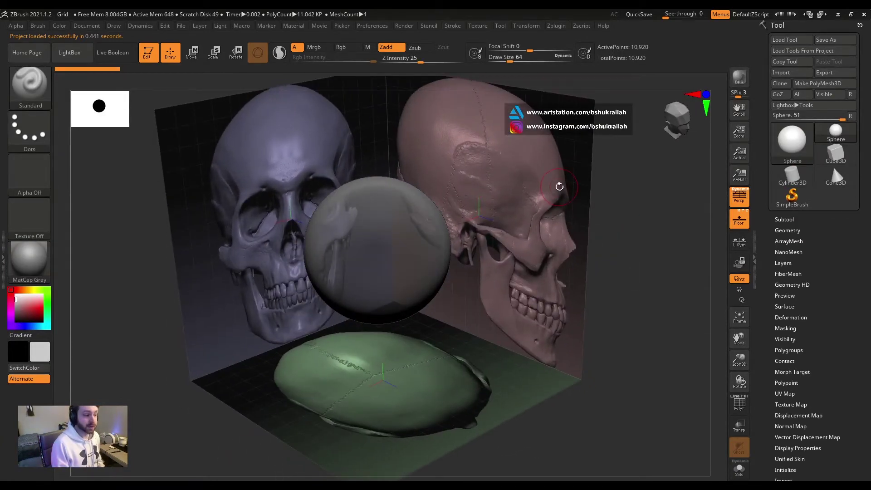
pyautogui.moveTo(649, 171); pyautogui.dragTo(646, 194)
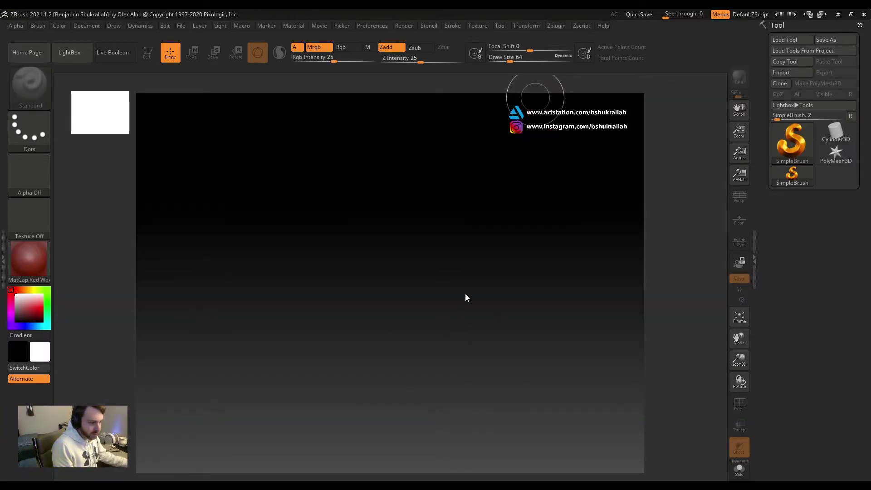
# Draw a Sphere3D on the canvas and put it in Edit mode.
pyautogui.click(788, 142)
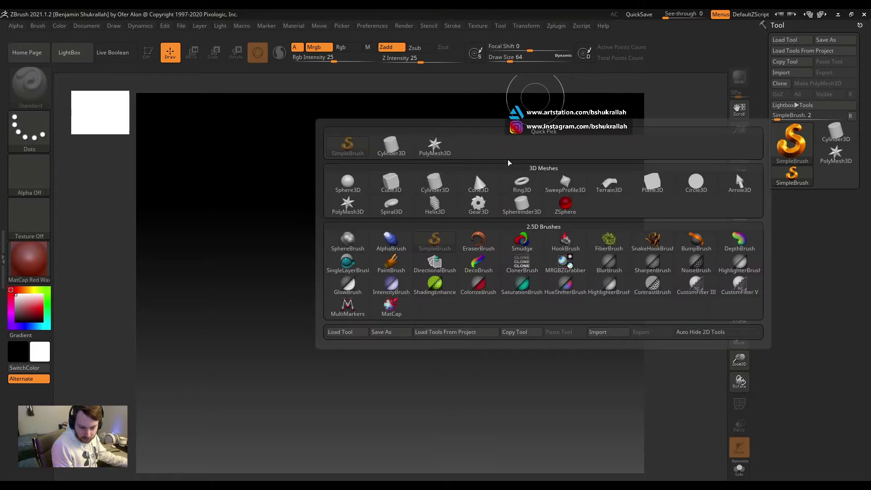
pyautogui.click(347, 182)
pyautogui.moveTo(398, 263); pyautogui.dragTo(339, 402)
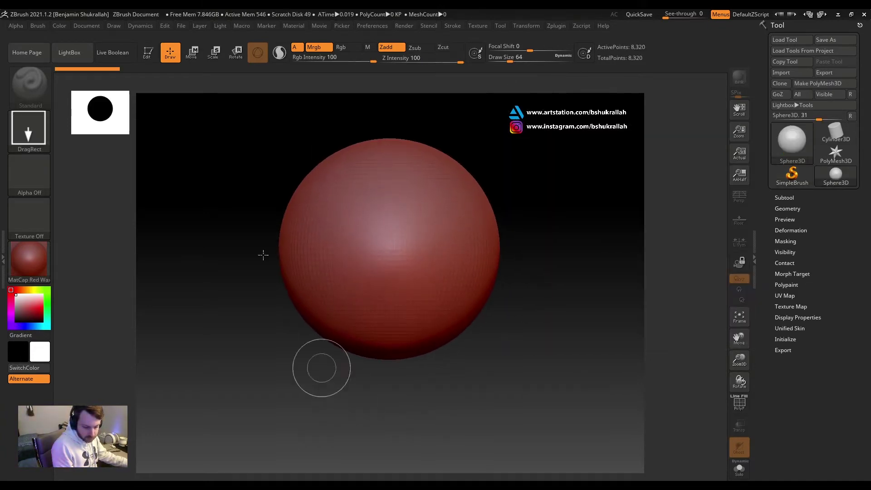
pyautogui.click(146, 52)
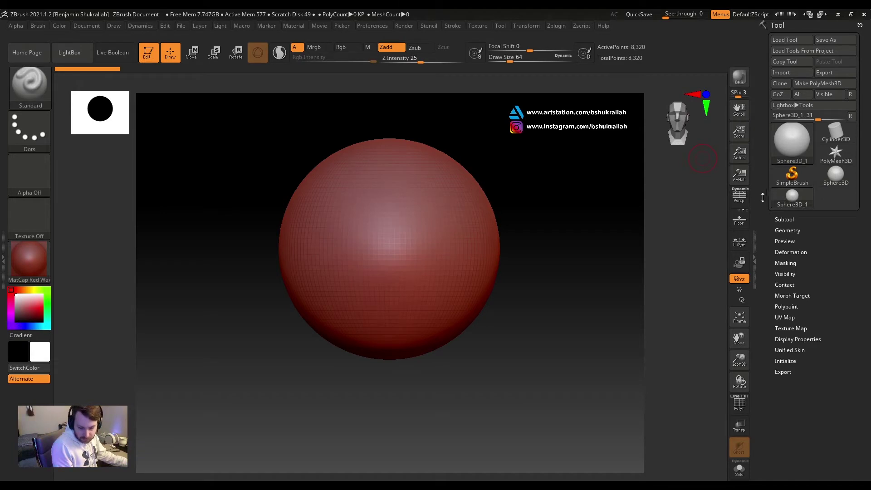
# Enable the floor grid with the Y plane off and the X and Z planes on, then zoom out.
pyautogui.click(739, 220)
pyautogui.moveTo(674, 247); pyautogui.dragTo(718, 241)
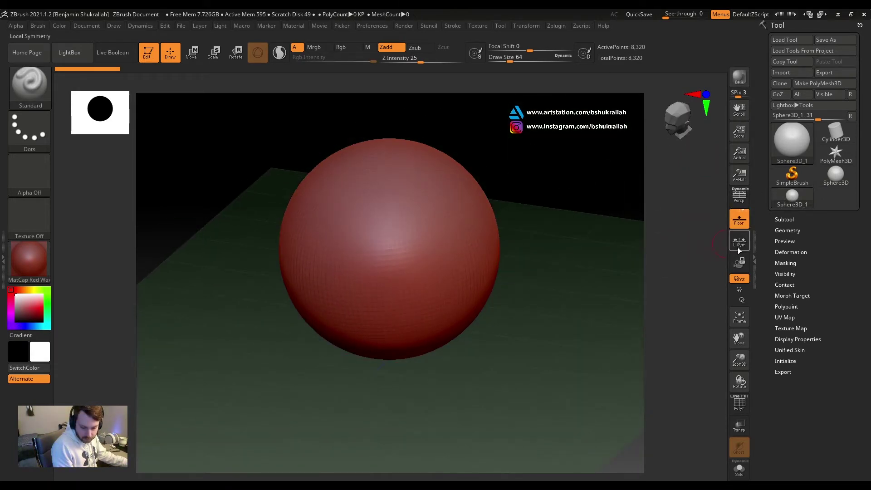
pyautogui.click(743, 215)
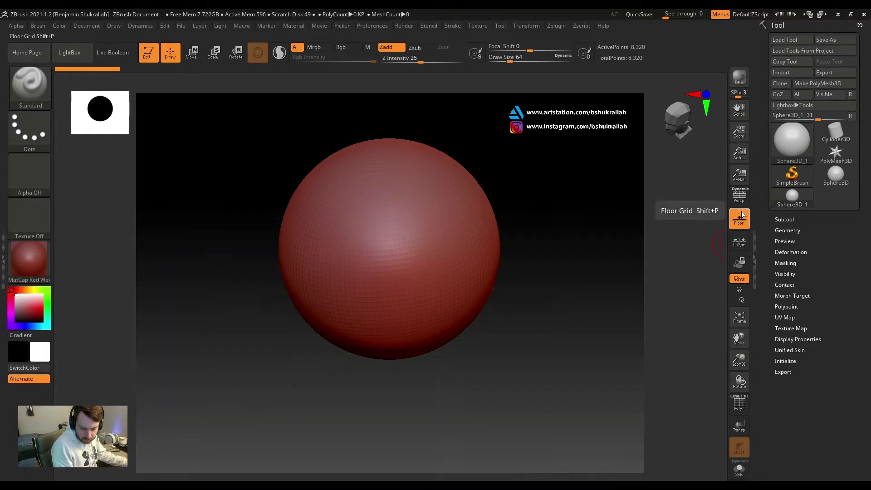
pyautogui.click(742, 212)
pyautogui.click(747, 214)
pyautogui.moveTo(666, 260); pyautogui.dragTo(687, 244)
pyautogui.keyDown('alt'); pyautogui.moveTo(643, 276); pyautogui.dragTo(638, 81); pyautogui.keyUp('alt')
pyautogui.moveTo(554, 218); pyautogui.dragTo(566, 254)
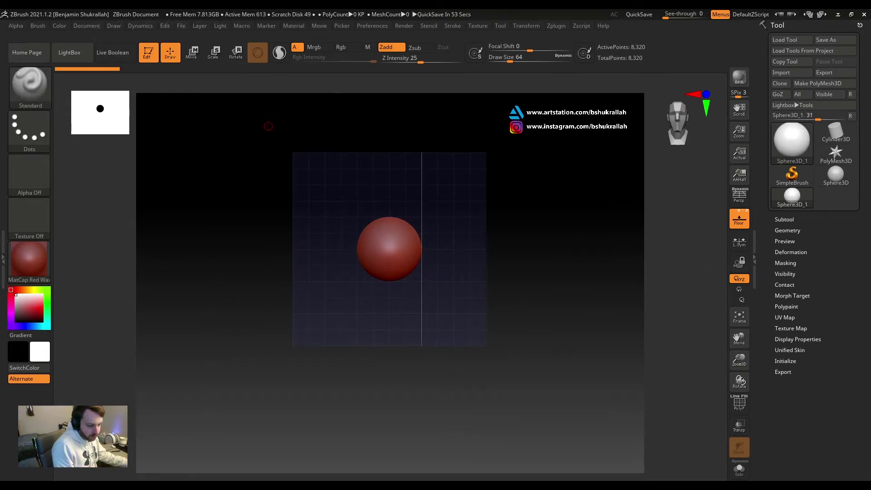
# Import front.jpg as the Front-Back Map1 image on the front grid plane.
pyautogui.click(112, 28)
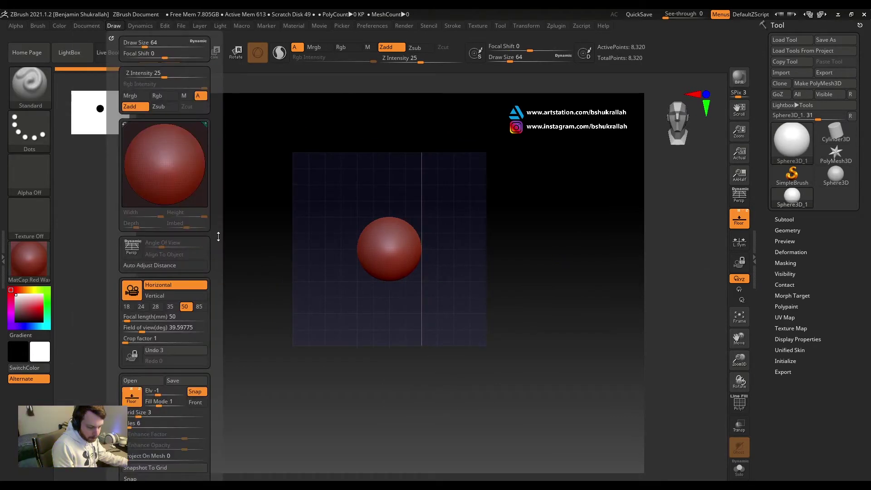
pyautogui.moveTo(218, 235)
pyautogui.mouseDown()
pyautogui.moveTo(239, 162)
pyautogui.moveTo(235, 167)
pyautogui.mouseUp()
pyautogui.click(137, 292)
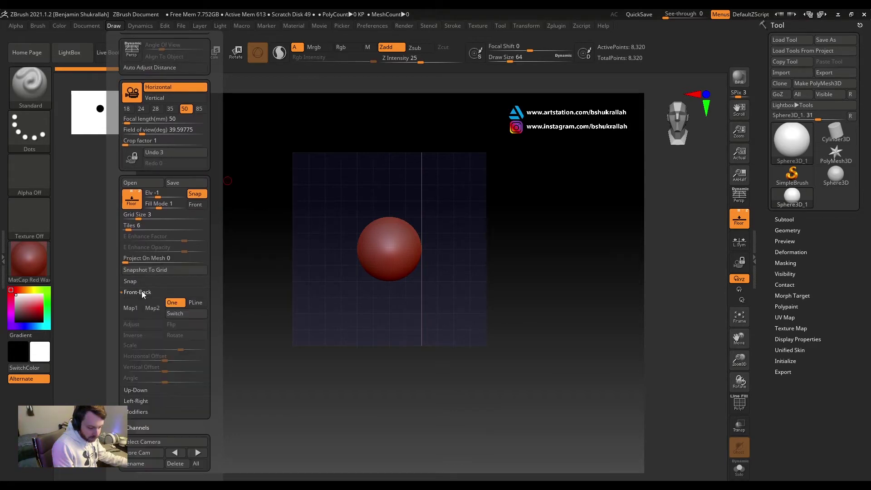
pyautogui.click(131, 309)
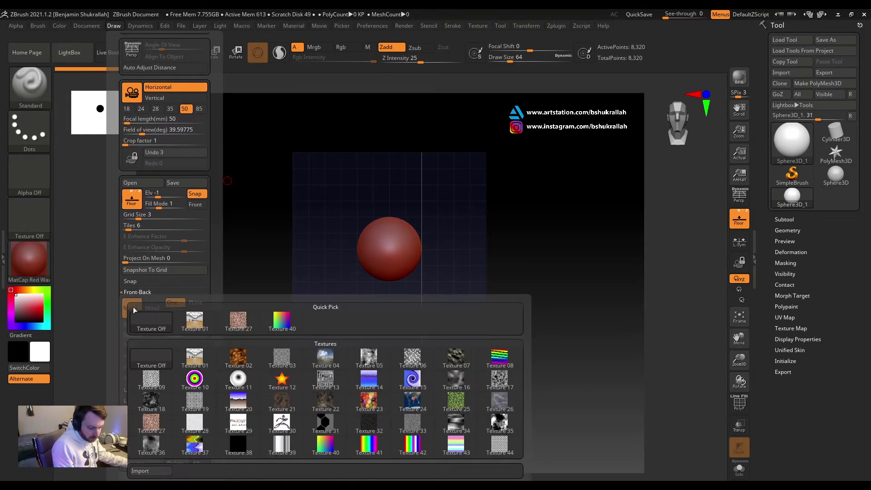
pyautogui.click(158, 475)
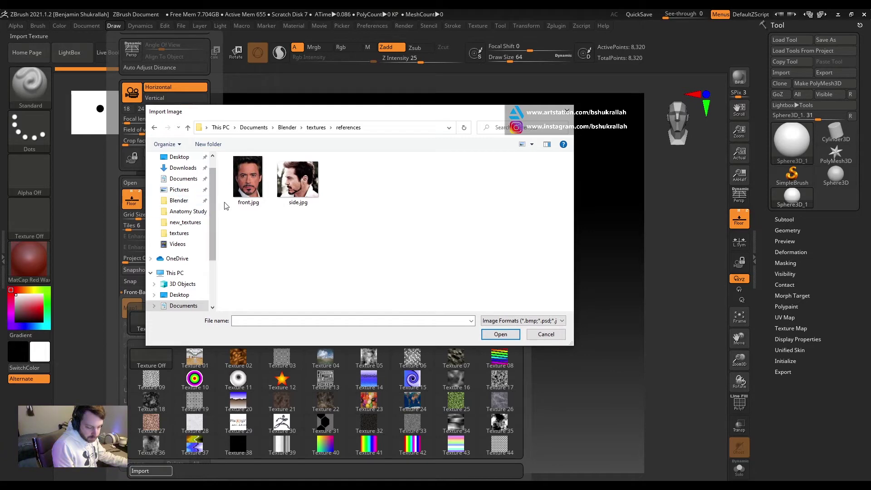
pyautogui.click(248, 178)
pyautogui.click(511, 337)
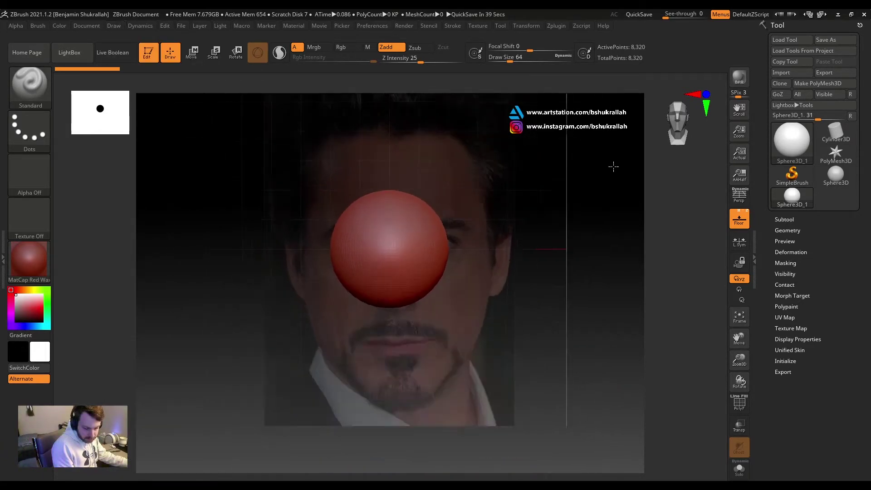
pyautogui.moveTo(609, 190); pyautogui.dragTo(644, 196)
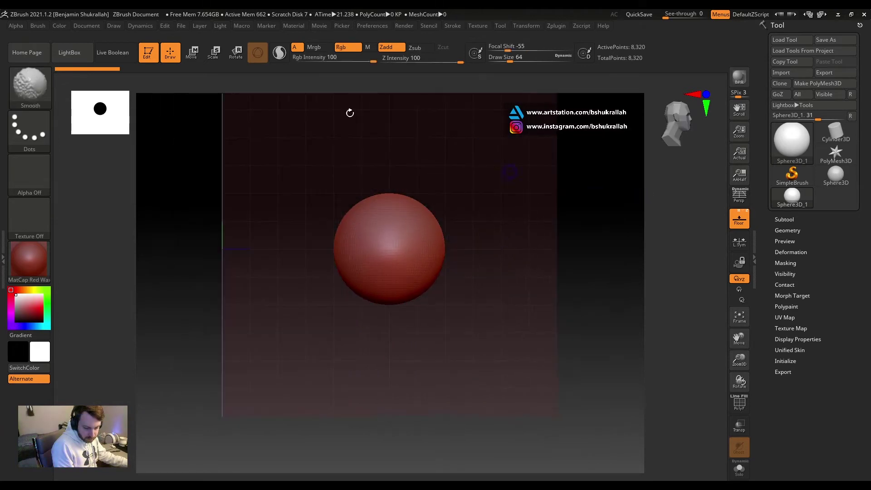
# Import side.jpg as the Left-Right Map1 image on the side grid plane.
pyautogui.click(114, 26)
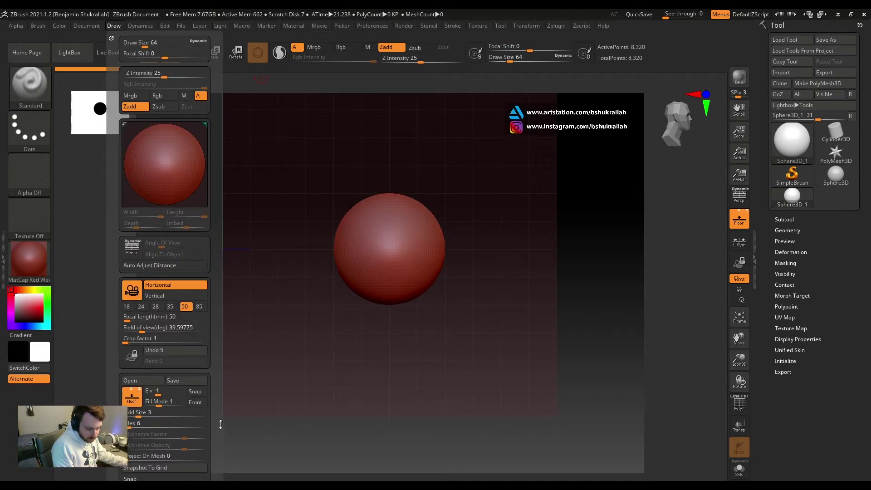
pyautogui.scroll(-5, 220, 422)
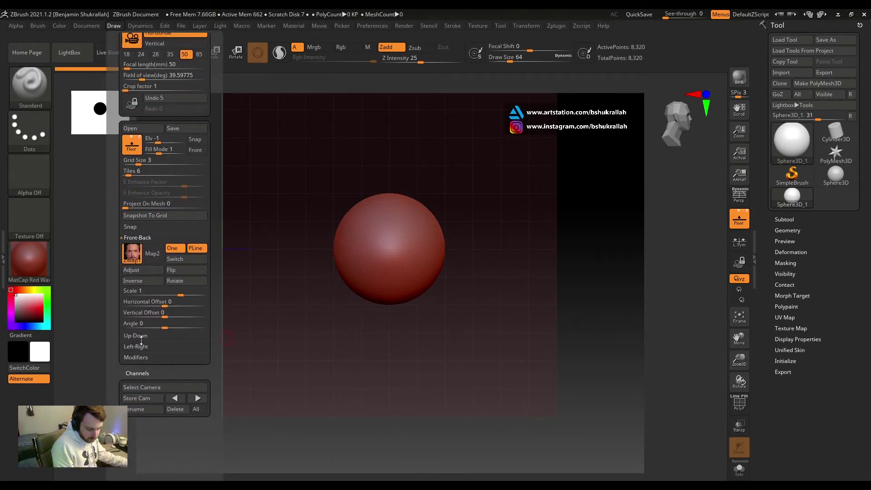
pyautogui.click(138, 346)
pyautogui.click(132, 275)
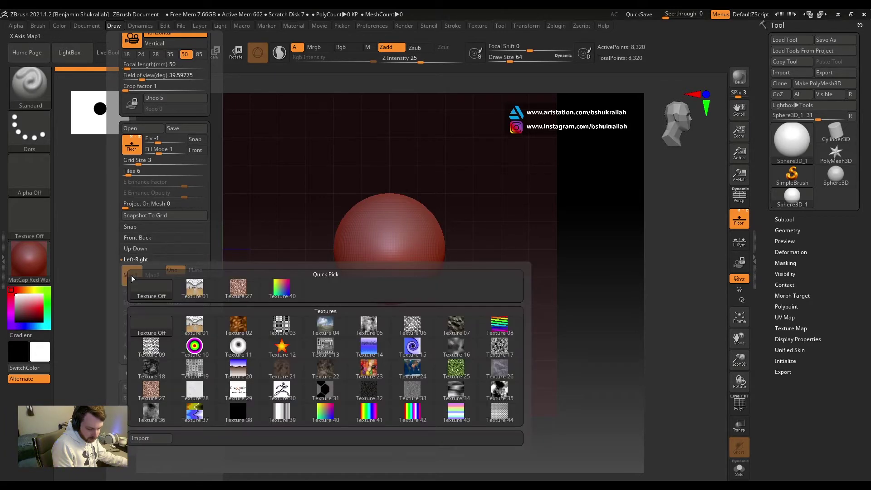
pyautogui.click(141, 438)
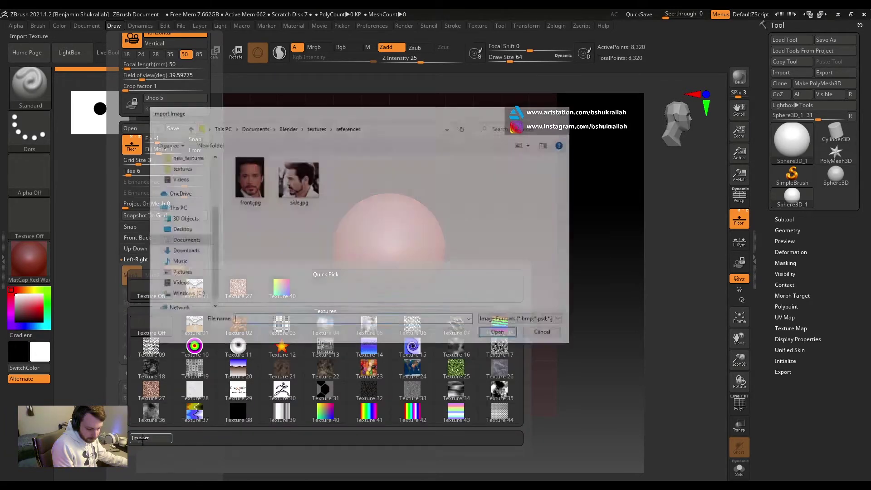
pyautogui.click(313, 177)
pyautogui.click(513, 339)
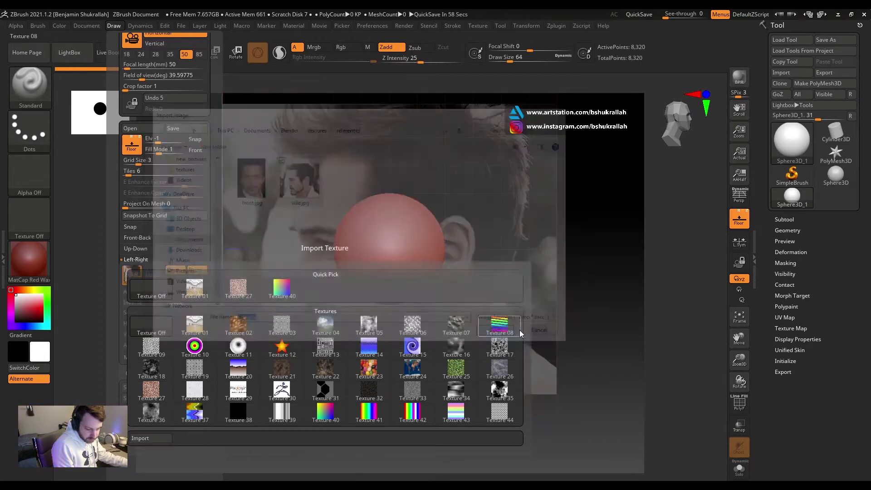
pyautogui.moveTo(585, 299)
pyautogui.mouseDown()
pyautogui.moveTo(492, 301)
pyautogui.moveTo(577, 301)
pyautogui.mouseUp()
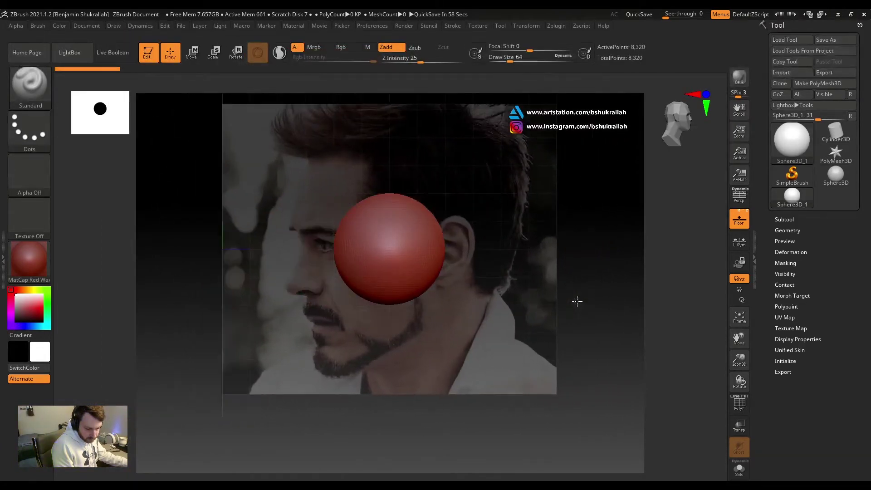
# Mirror the side.jpg reference with Flip in the Left-Right grid settings and orbit to check alignment.
pyautogui.click(114, 26)
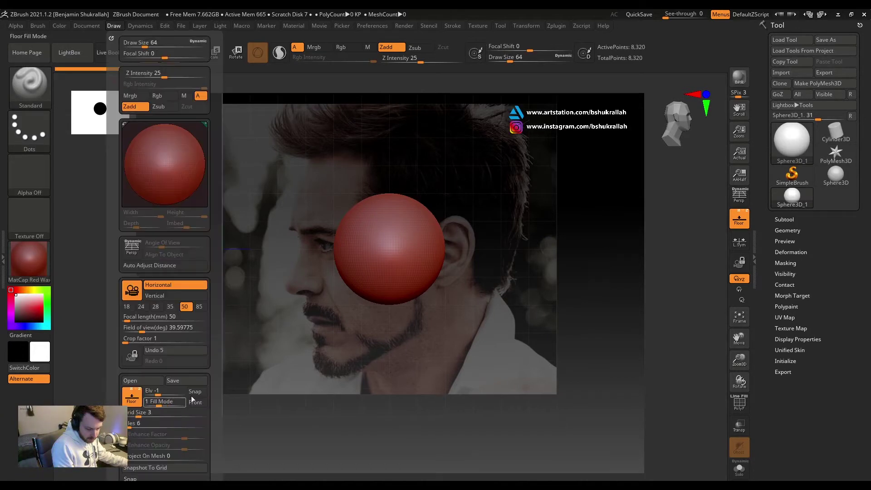
pyautogui.scroll(-5, 220, 325)
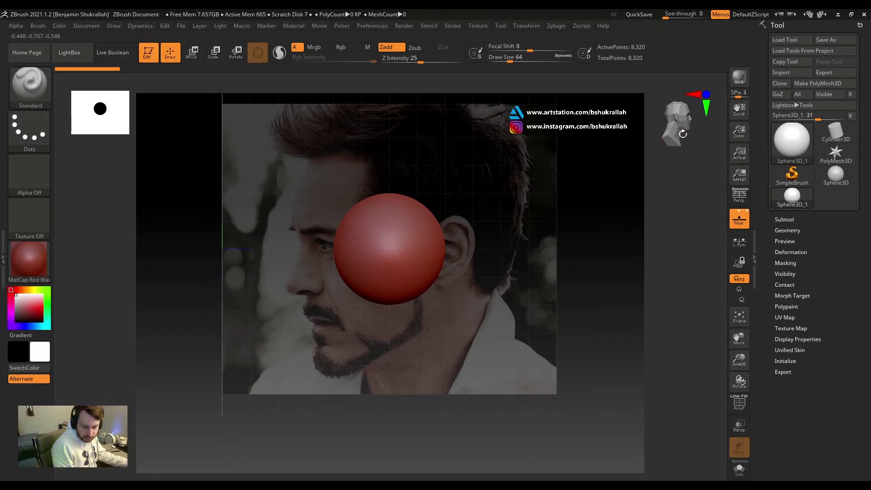
pyautogui.moveTo(598, 218); pyautogui.dragTo(512, 220)
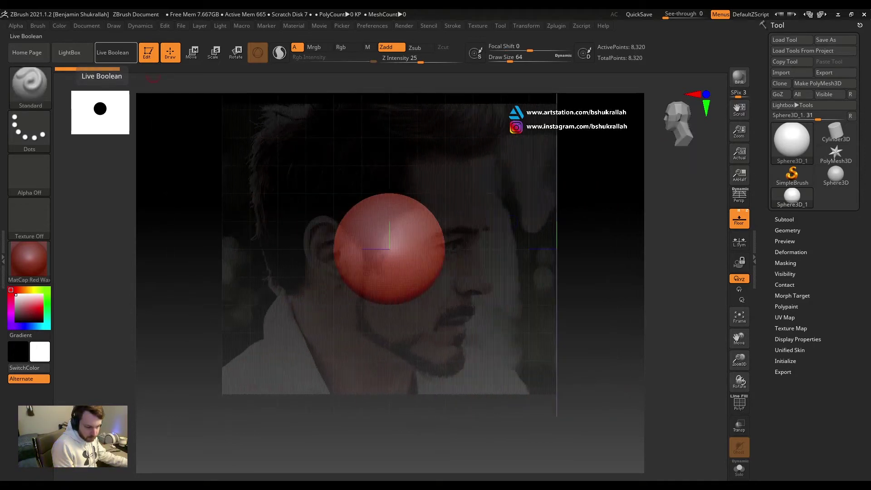
pyautogui.click(114, 25)
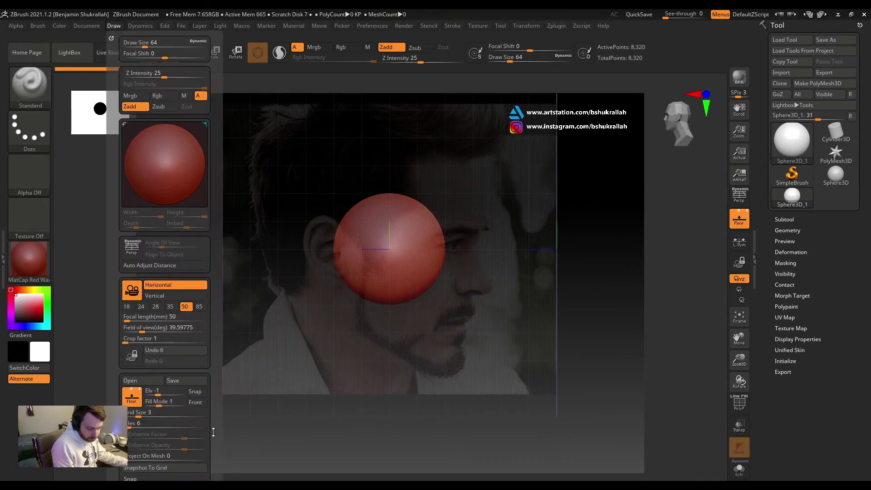
pyautogui.scroll(-5, 222, 402)
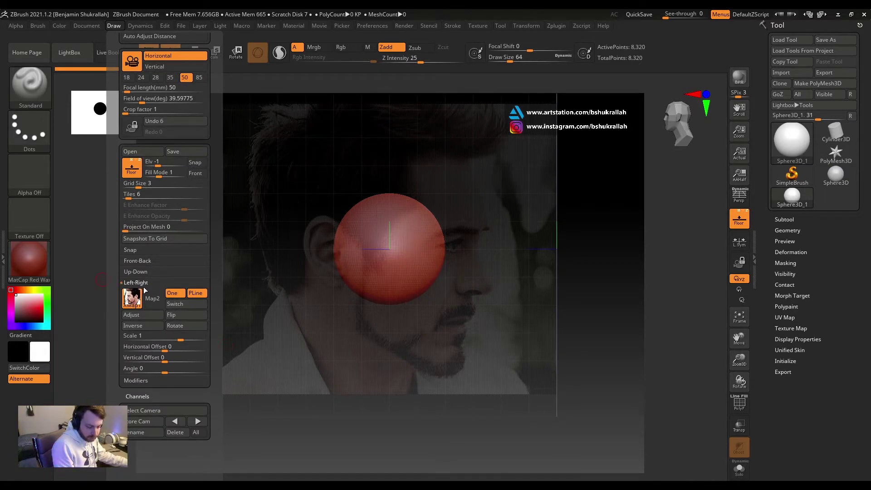
pyautogui.click(181, 319)
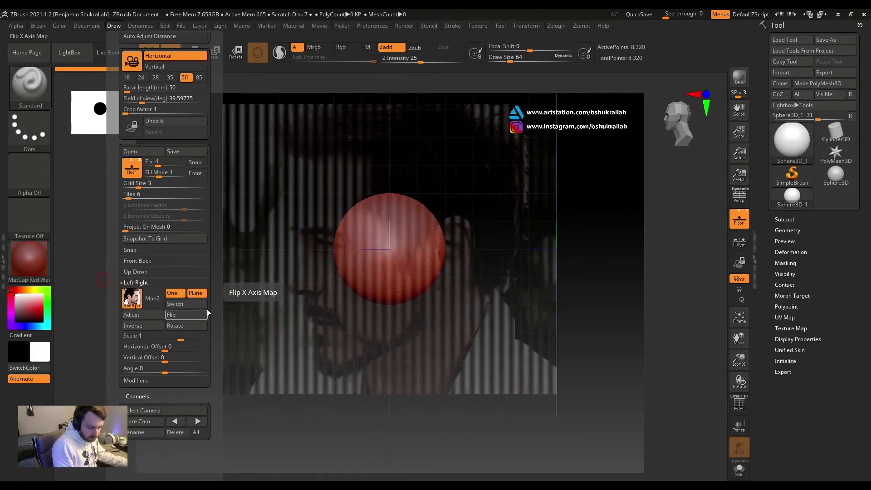
pyautogui.moveTo(358, 407)
pyautogui.mouseDown()
pyautogui.moveTo(443, 412)
pyautogui.moveTo(393, 402)
pyautogui.moveTo(457, 439)
pyautogui.moveTo(424, 393)
pyautogui.mouseUp()
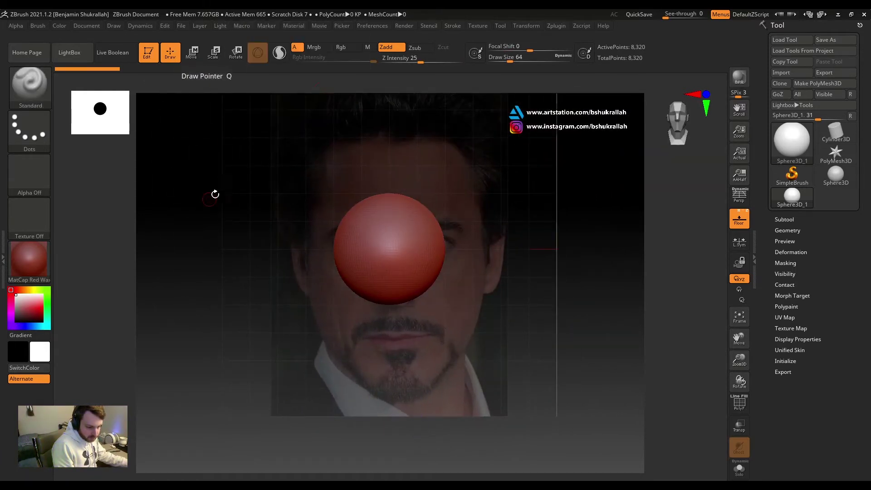
# Set the reference Fill Mode to 3 and raise E Enhance Factor from 0.75 to about 0.86.
pyautogui.click(115, 27)
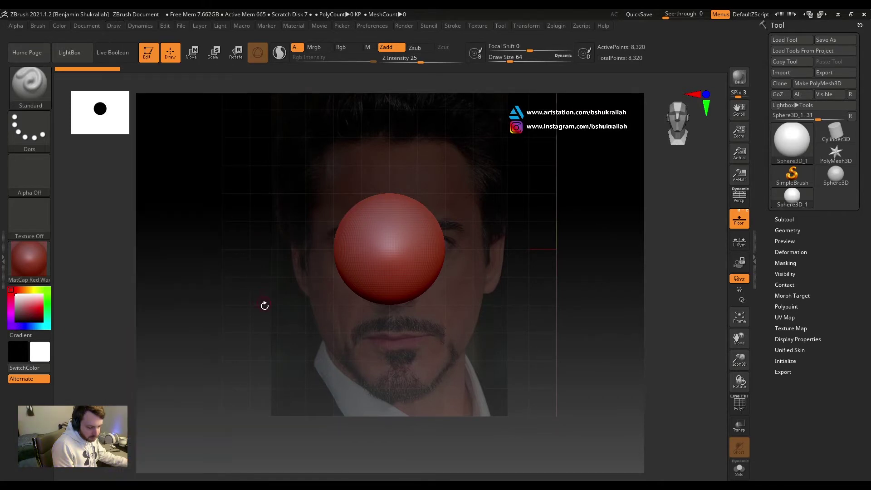
pyautogui.click(109, 27)
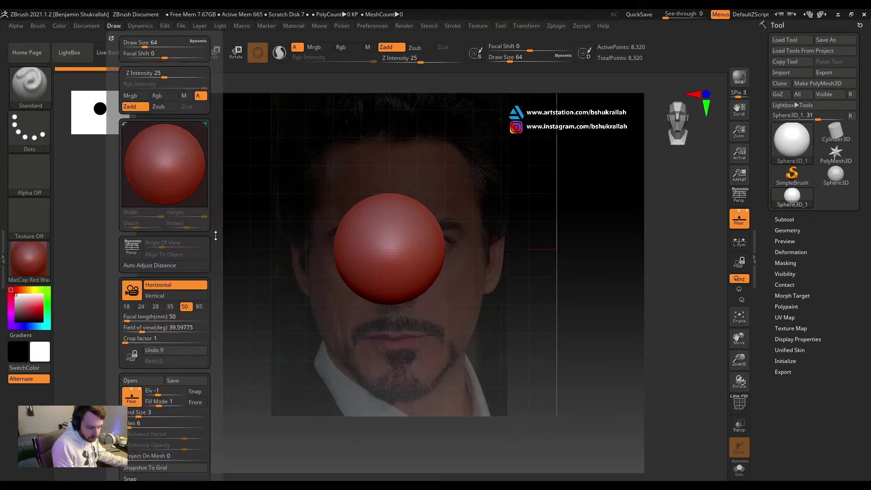
pyautogui.moveTo(215, 237); pyautogui.dragTo(227, 159)
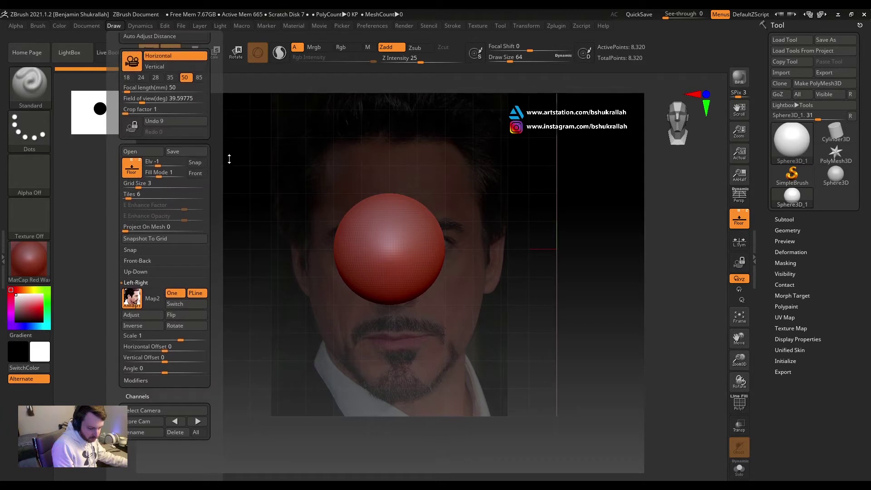
pyautogui.moveTo(159, 176); pyautogui.dragTo(169, 177)
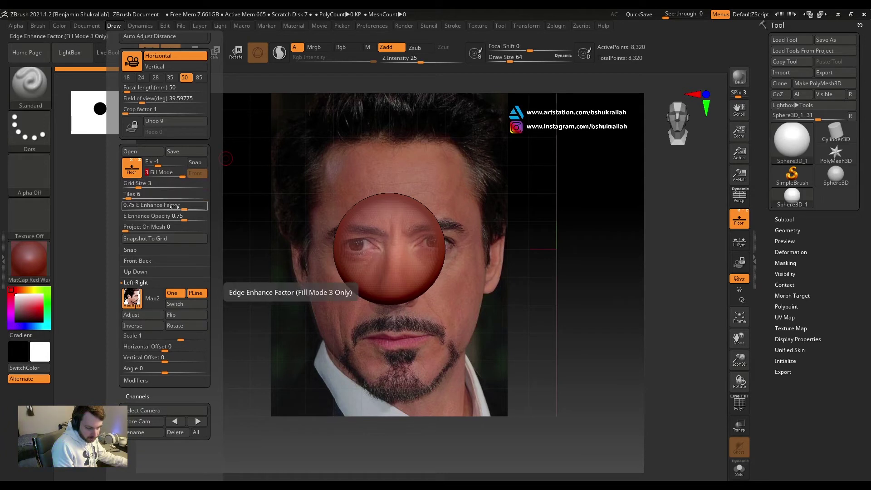
pyautogui.moveTo(178, 207)
pyautogui.mouseDown()
pyautogui.moveTo(169, 205)
pyautogui.moveTo(198, 205)
pyautogui.moveTo(159, 221)
pyautogui.moveTo(202, 210)
pyautogui.mouseUp()
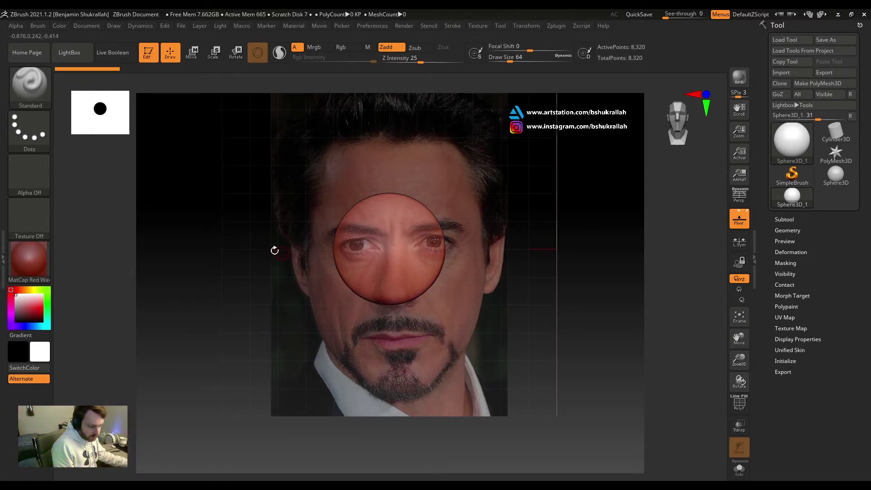
# Switch to the Move brush (B, M, V) with Draw Size 966.
pyautogui.press('b')
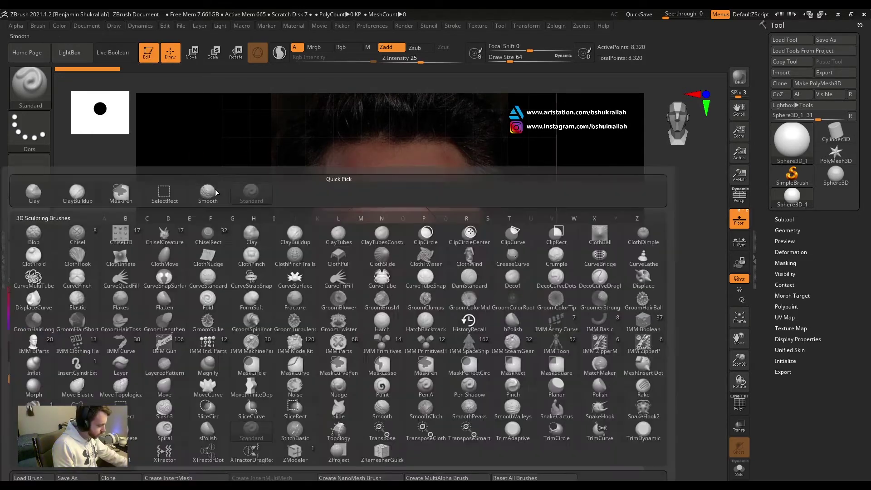
pyautogui.press('m')
pyautogui.press('v')
pyautogui.press('s')
pyautogui.moveTo(293, 227); pyautogui.dragTo(332, 227)
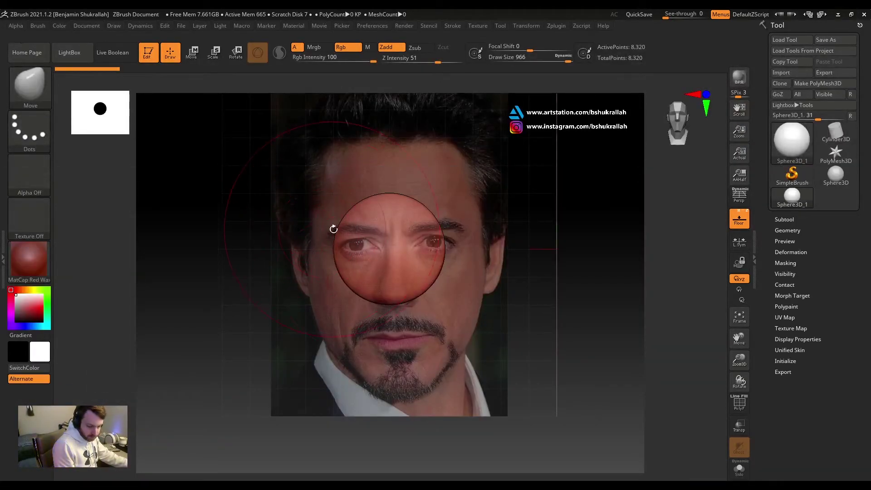
pyautogui.click(373, 287)
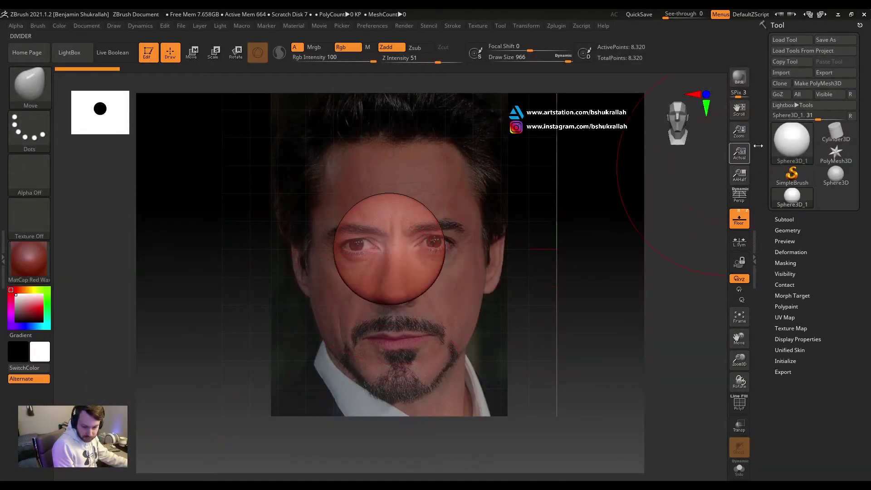
# Convert the sphere with Make PolyMesh3D and pull it into an egg shape.
pyautogui.click(807, 86)
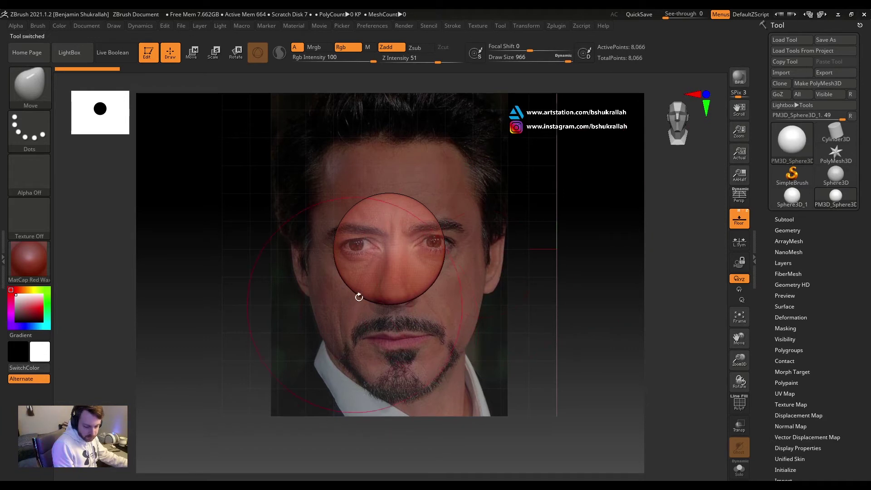
pyautogui.moveTo(356, 295); pyautogui.dragTo(406, 345)
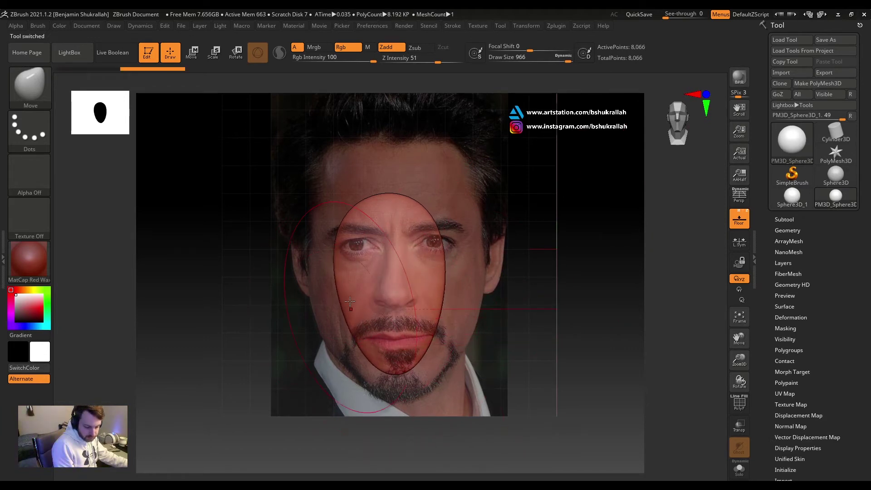
pyautogui.moveTo(350, 301)
pyautogui.mouseDown()
pyautogui.moveTo(372, 275)
pyautogui.moveTo(465, 218)
pyautogui.moveTo(312, 169)
pyautogui.mouseUp()
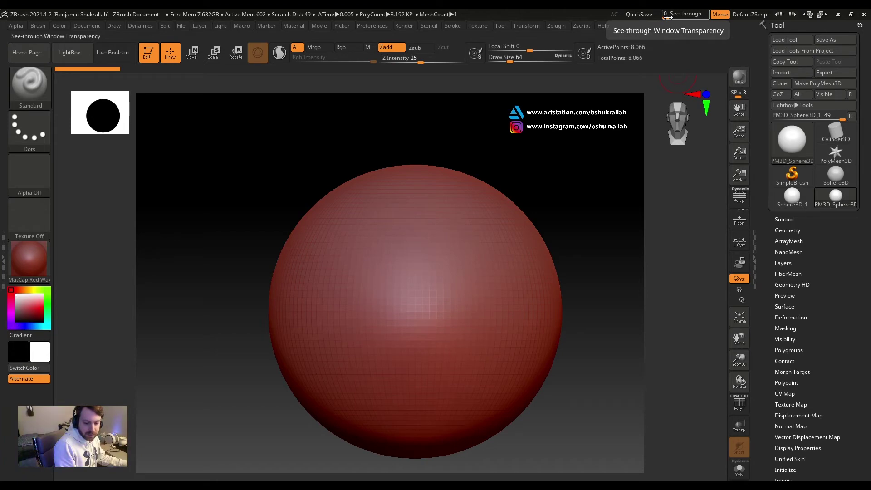
pyautogui.moveTo(667, 15); pyautogui.dragTo(683, 14)
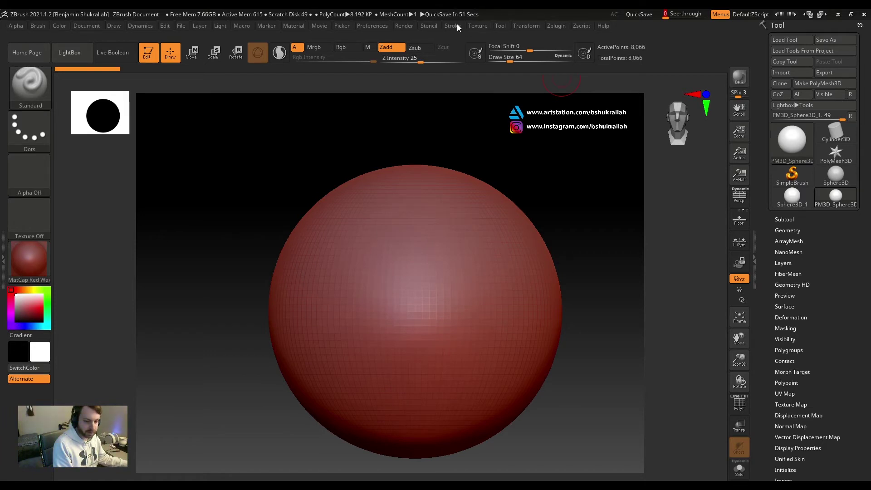
# Import front.jpg and side.jpg together as textures.
pyautogui.click(480, 25)
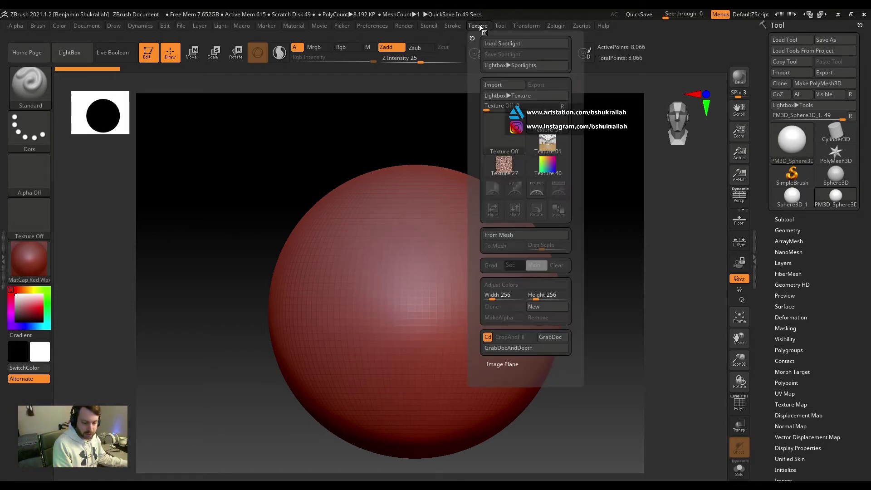
pyautogui.click(502, 85)
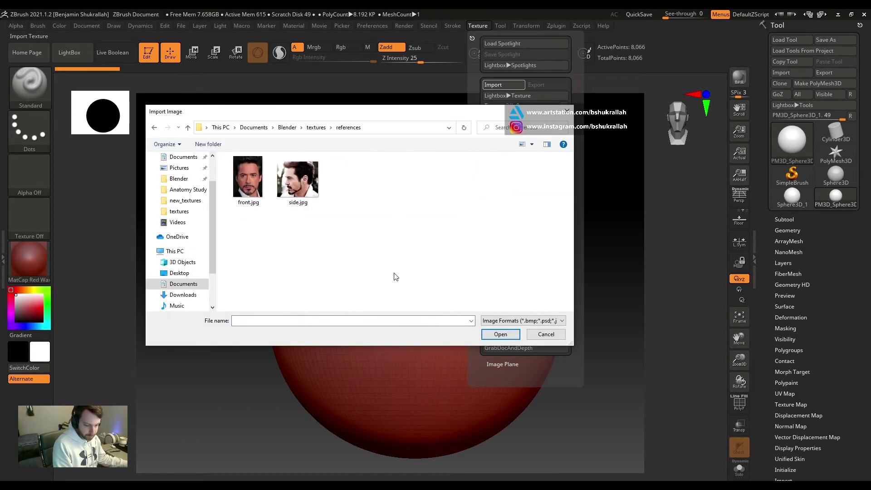
pyautogui.moveTo(398, 279); pyautogui.dragTo(220, 154)
pyautogui.click(495, 337)
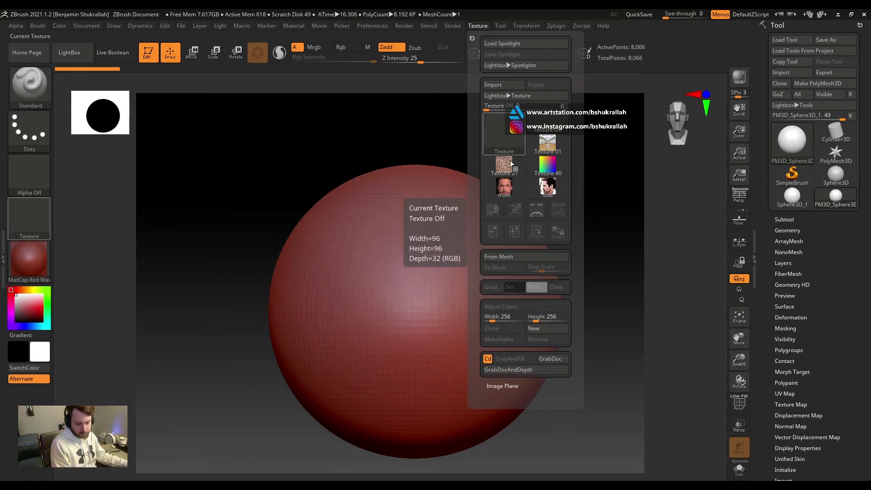
# Make the front photo the current texture and add it to Spotlight.
pyautogui.moveTo(509, 167)
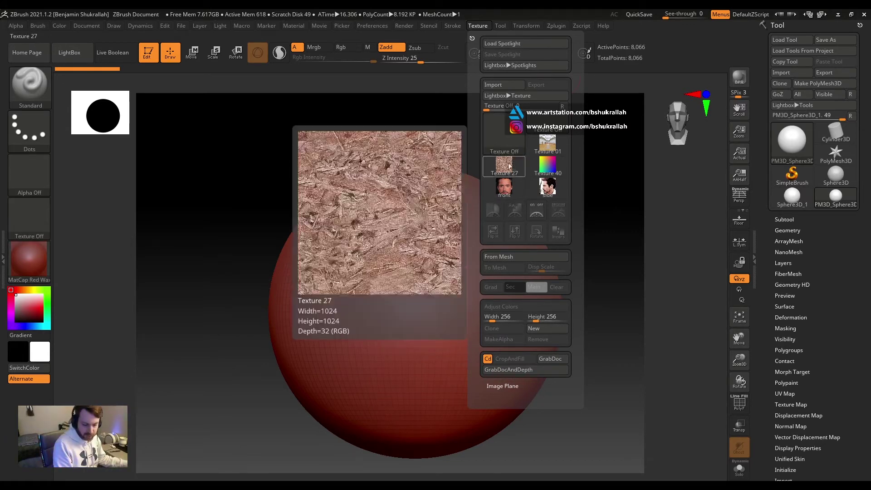
pyautogui.moveTo(547, 194)
pyautogui.click(504, 188)
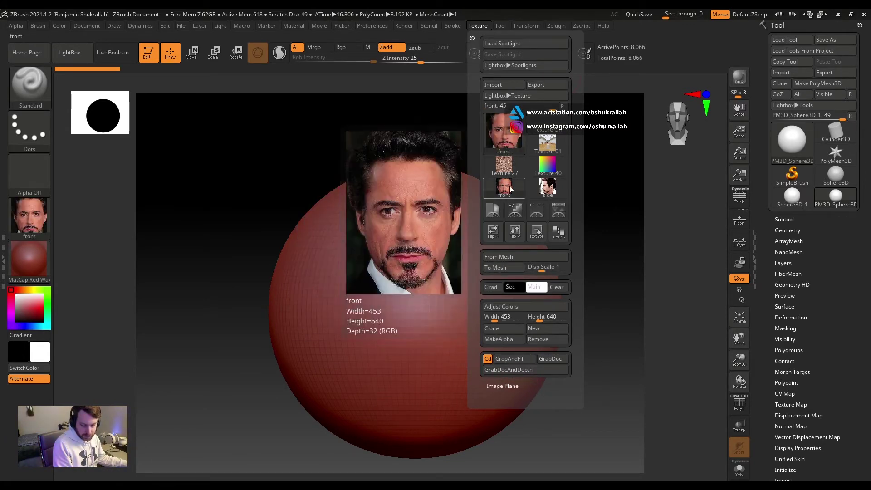
pyautogui.click(557, 210)
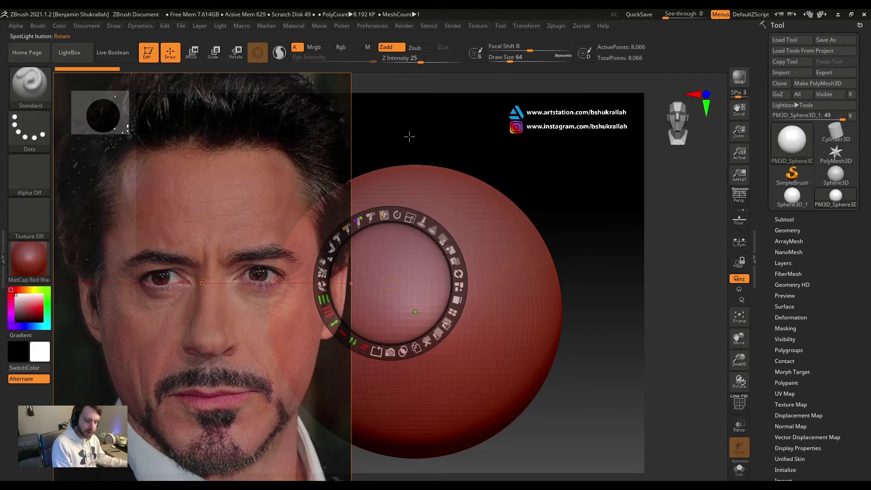
# Scale the front Spotlight photo, adjust its opacity, and park it at the lower left.
pyautogui.moveTo(278, 245)
pyautogui.mouseDown()
pyautogui.moveTo(385, 235)
pyautogui.moveTo(195, 262)
pyautogui.moveTo(323, 192)
pyautogui.moveTo(279, 231)
pyautogui.moveTo(287, 236)
pyautogui.mouseUp()
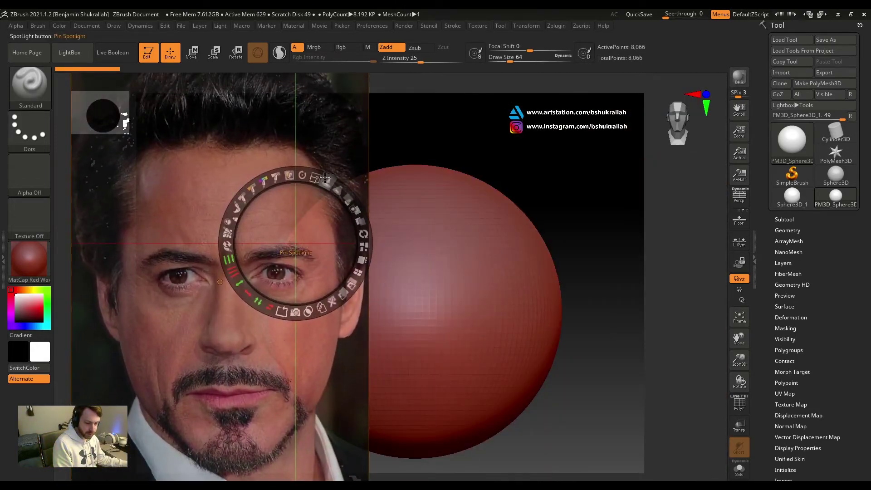
pyautogui.moveTo(317, 177); pyautogui.dragTo(96, 387)
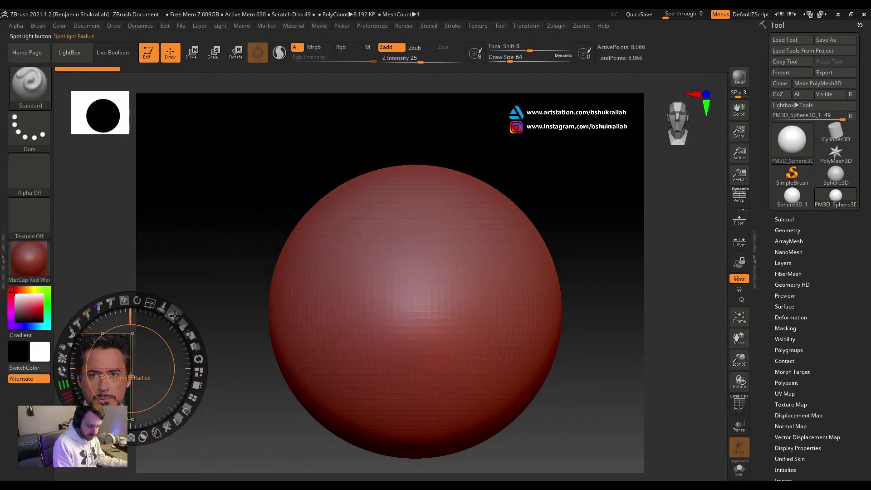
pyautogui.moveTo(183, 324); pyautogui.dragTo(198, 380)
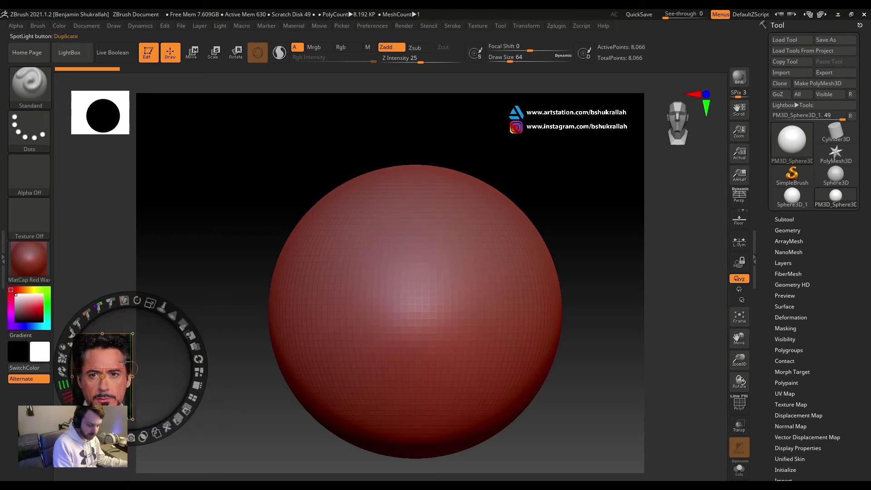
pyautogui.press('z')
pyautogui.press('z')
pyautogui.moveTo(148, 302); pyautogui.dragTo(173, 352)
pyautogui.moveTo(120, 345); pyautogui.dragTo(167, 346)
pyautogui.press('z')
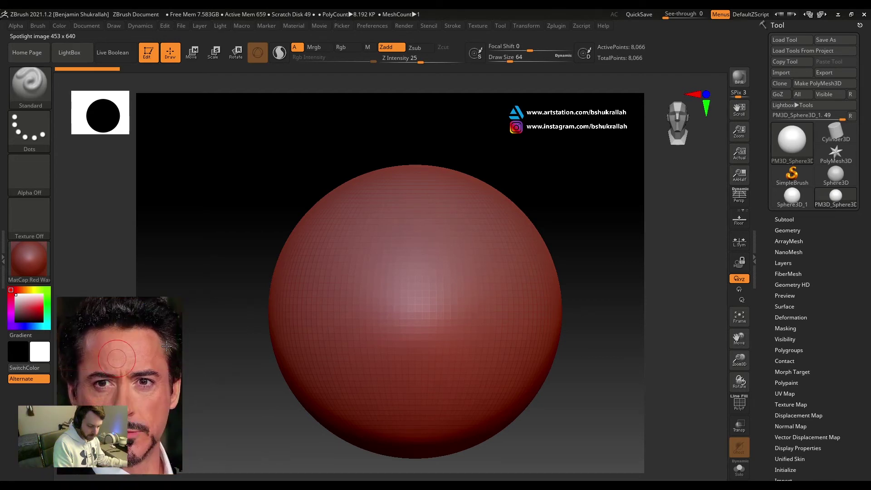
pyautogui.click(483, 25)
# Add the side texture to Spotlight, shrink it left of the sphere, and lower its opacity.
pyautogui.click(553, 190)
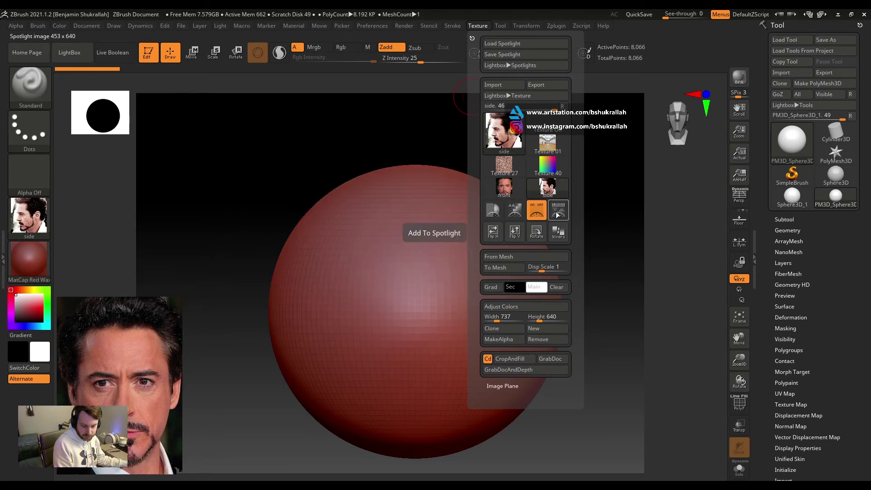
pyautogui.click(562, 208)
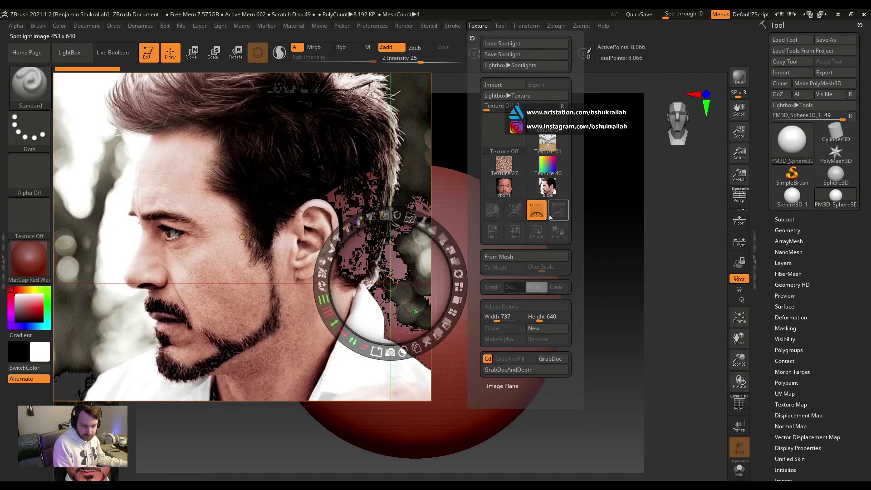
pyautogui.moveTo(410, 213); pyautogui.dragTo(192, 326)
pyautogui.moveTo(255, 260); pyautogui.dragTo(229, 260)
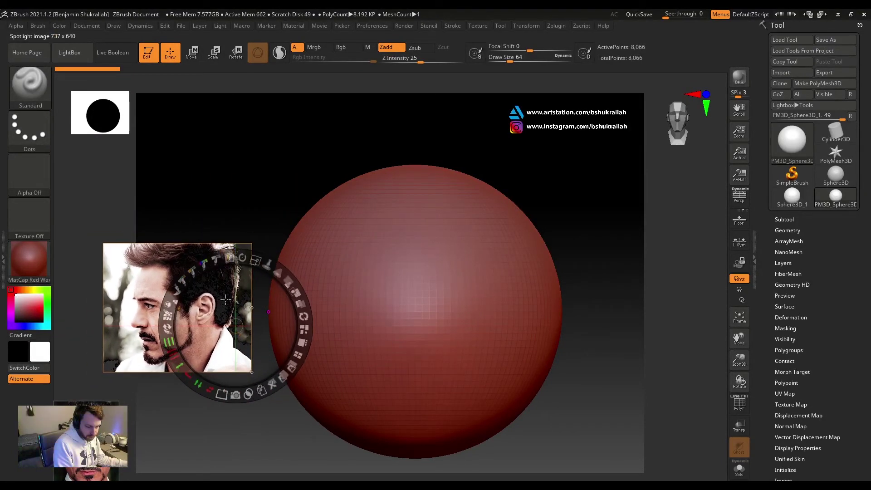
pyautogui.moveTo(230, 302); pyautogui.dragTo(185, 317)
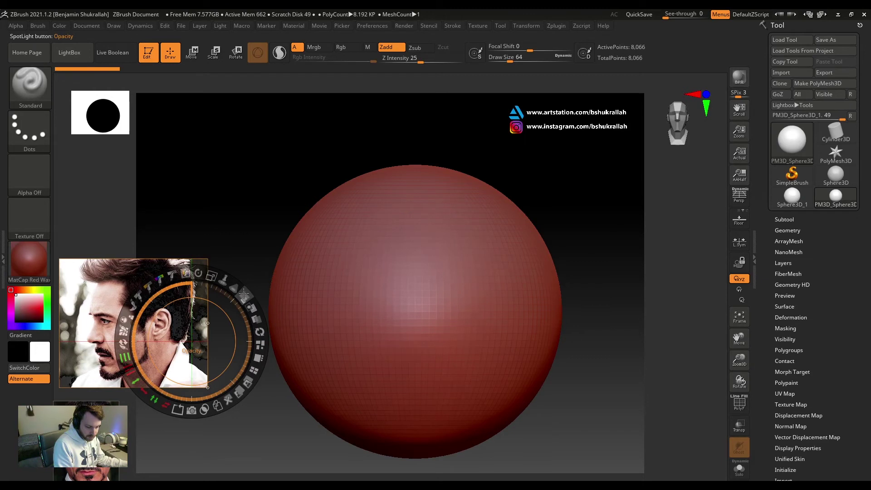
pyautogui.moveTo(244, 295); pyautogui.dragTo(255, 357)
pyautogui.press('z')
pyautogui.press('z')
pyautogui.press('z')
pyautogui.press('z')
pyautogui.press('z')
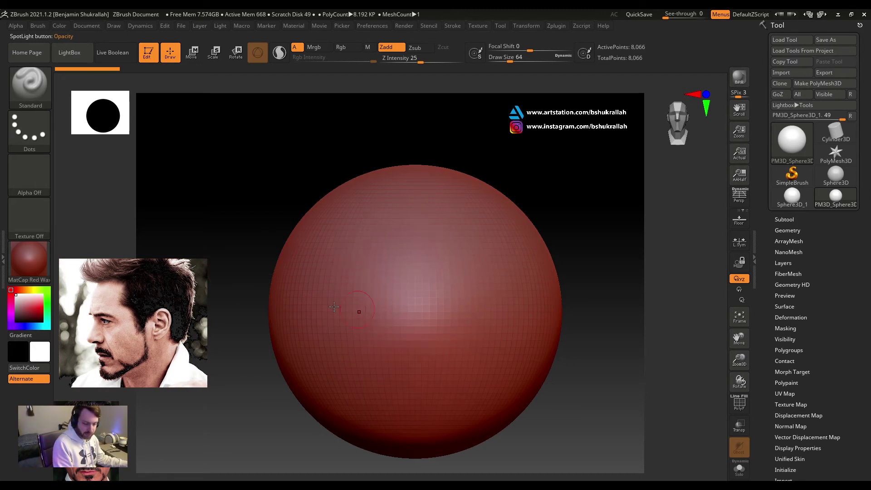
# Sculpt rough raised face shapes onto the sphere with the Standard brush.
pyautogui.click(38, 26)
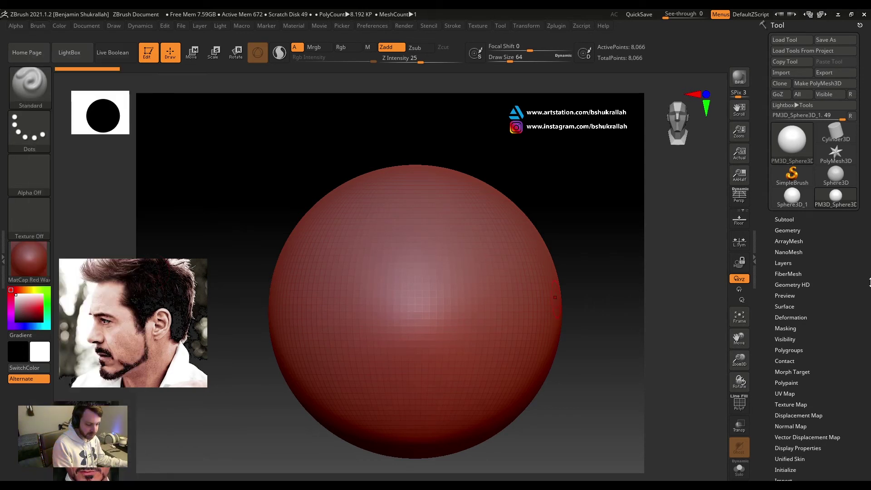
pyautogui.moveTo(428, 259)
pyautogui.mouseDown()
pyautogui.moveTo(390, 313)
pyautogui.moveTo(323, 305)
pyautogui.moveTo(317, 366)
pyautogui.mouseUp()
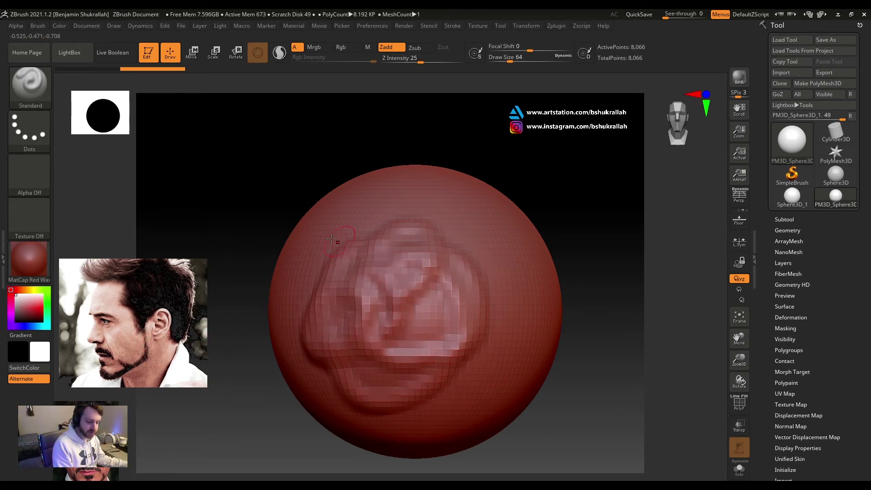
pyautogui.moveTo(332, 239)
pyautogui.mouseDown()
pyautogui.moveTo(313, 272)
pyautogui.moveTo(358, 290)
pyautogui.mouseUp()
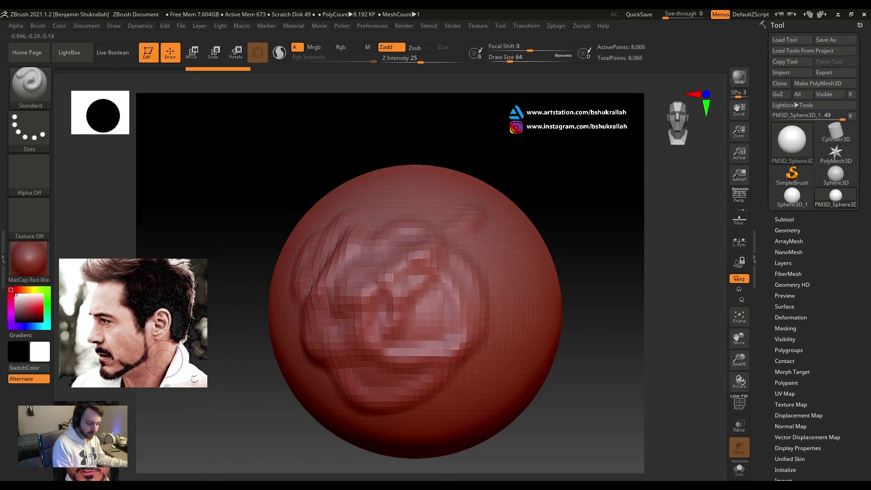
# Move the side photo up and place an enlarged front photo below it.
pyautogui.hotkey('shift', 'z')
pyautogui.moveTo(177, 323); pyautogui.dragTo(176, 239)
pyautogui.moveTo(74, 426); pyautogui.dragTo(138, 366)
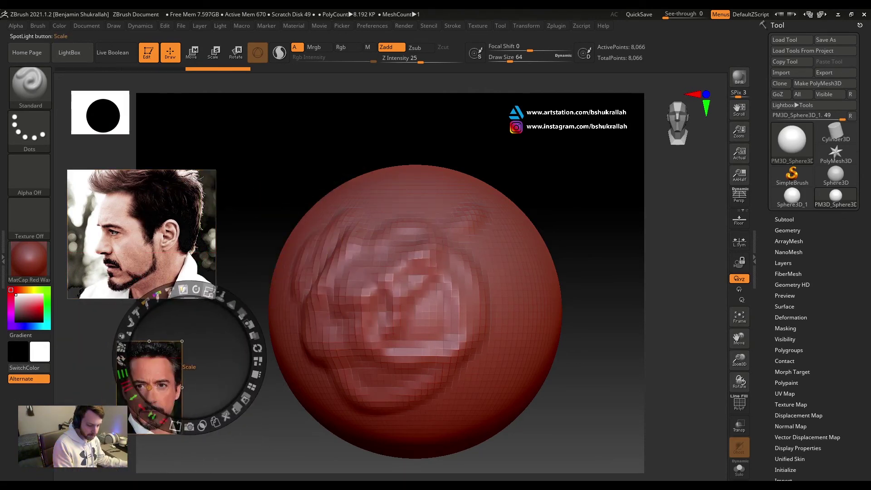
pyautogui.moveTo(213, 291); pyautogui.dragTo(219, 343)
pyautogui.moveTo(156, 351); pyautogui.dragTo(172, 333)
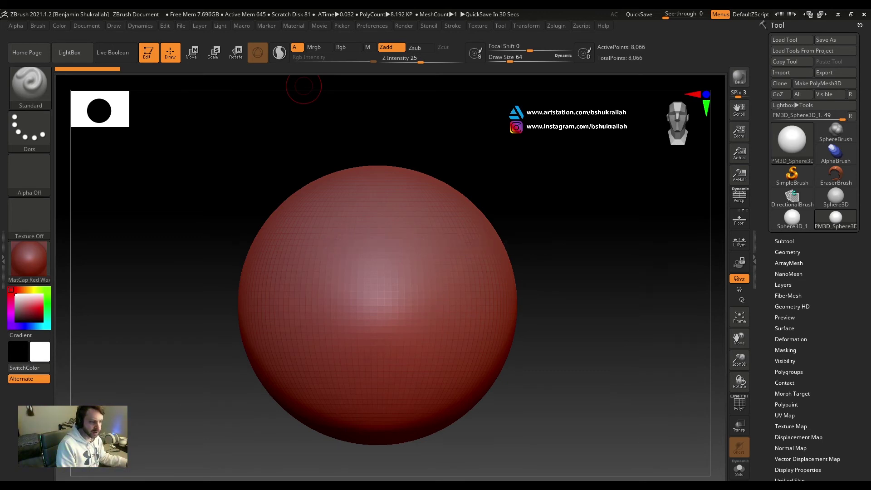
# Float the PureRef board of nine face reference photos over the ZBrush window.
pyautogui.moveTo(363, 0); pyautogui.dragTo(150, 127, button='right')
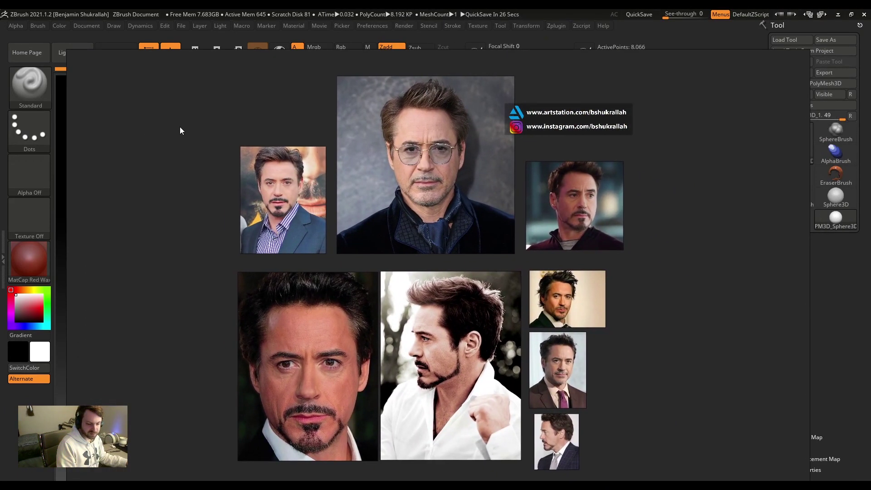
pyautogui.scroll(-4, 261, 220)
pyautogui.scroll(2, 298, 231)
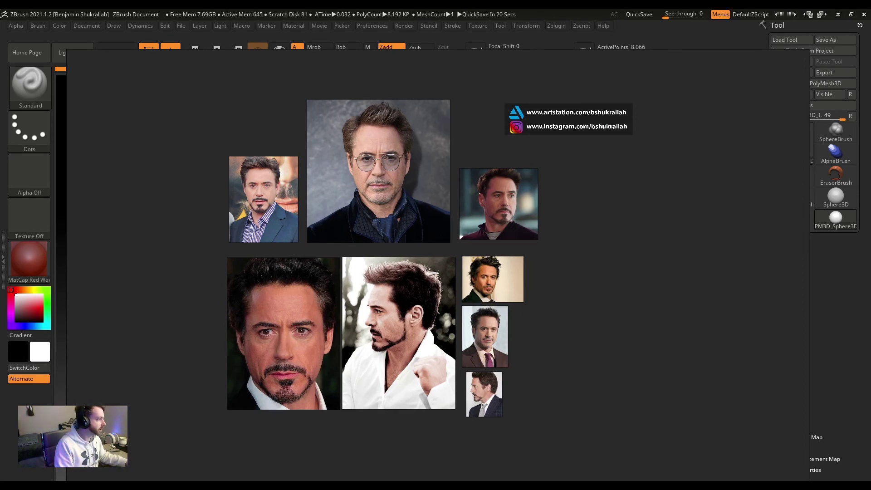
# Drag the blue-background sunglasses portrait from Google Images onto the PureRef board.
pyautogui.moveTo(862, 1); pyautogui.dragTo(613, 21)
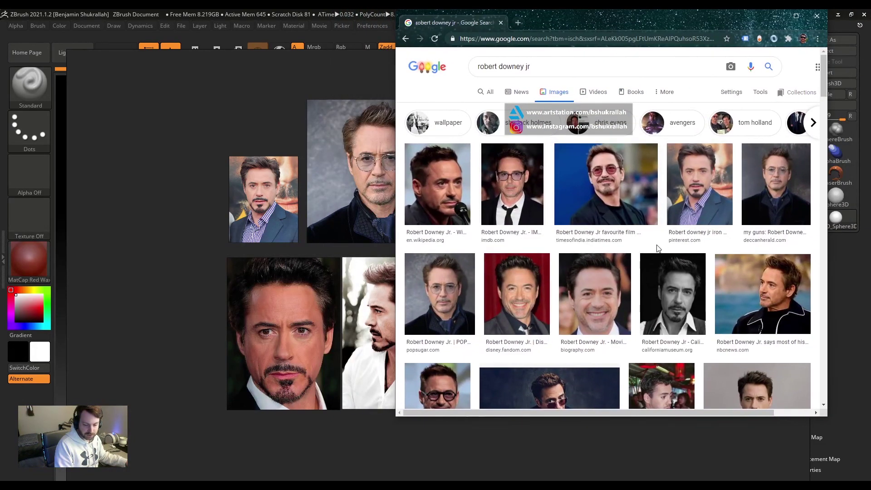
pyautogui.moveTo(608, 193); pyautogui.dragTo(165, 309)
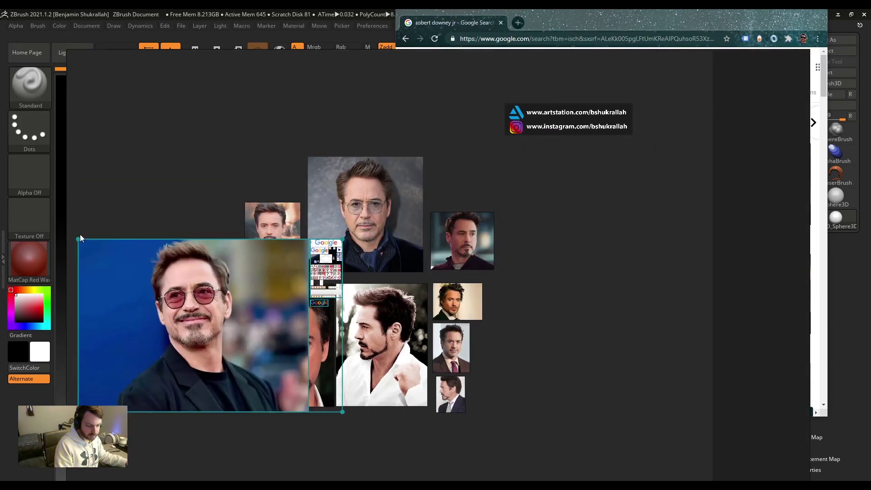
pyautogui.click(77, 243)
pyautogui.click(89, 257)
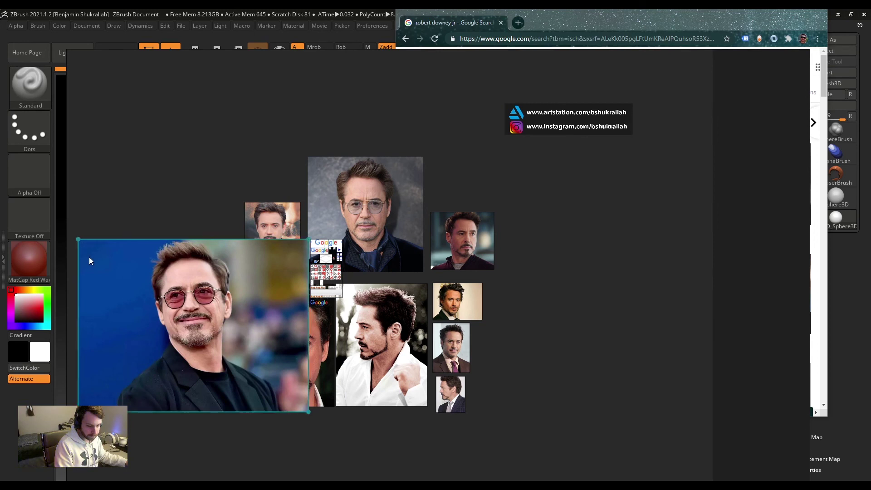
# Shrink the portrait, place it left in the top row, and delete the stray Google image.
pyautogui.moveTo(81, 249); pyautogui.dragTo(200, 347)
pyautogui.moveTo(279, 386); pyautogui.dragTo(198, 260)
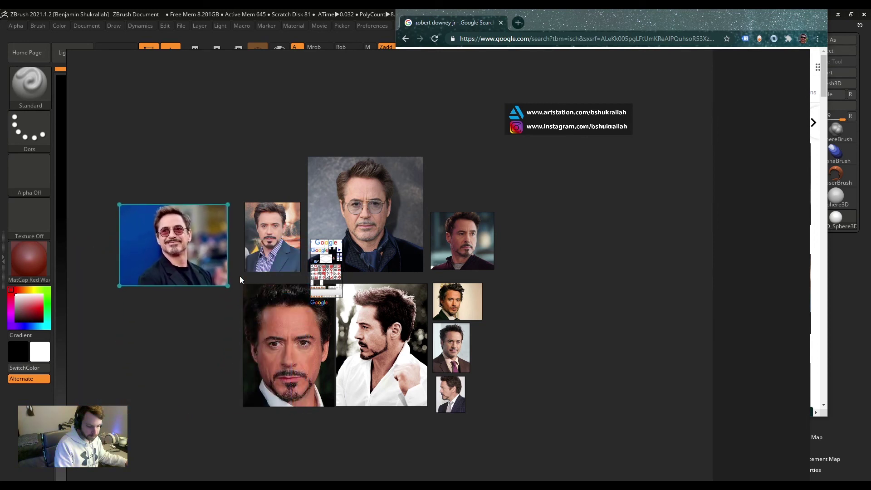
pyautogui.click(316, 288)
pyautogui.press('Delete')
pyautogui.moveTo(176, 260); pyautogui.dragTo(185, 257)
pyautogui.scroll(5, 259, 278)
pyautogui.scroll(-4, 260, 278)
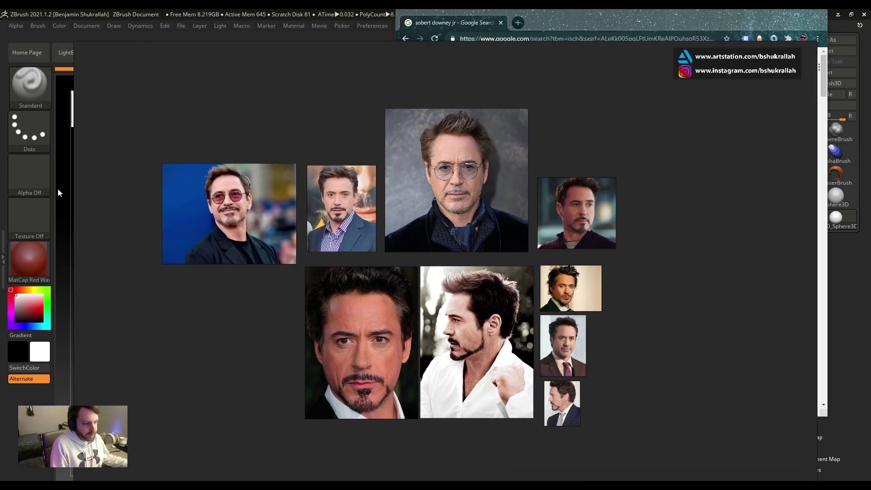